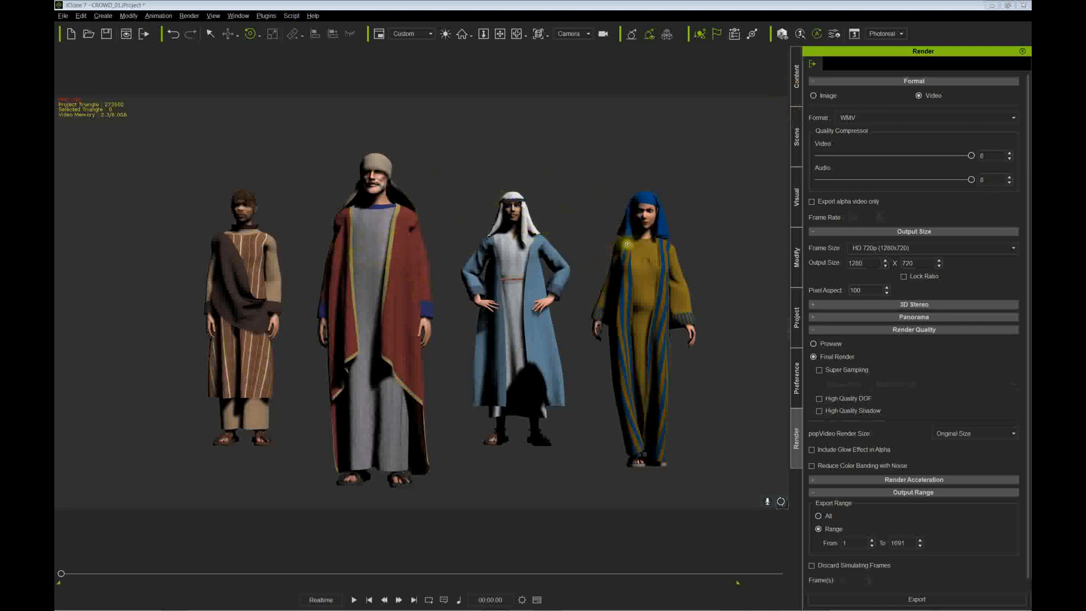
# - Select the Key light and rotate it so it lights the four robed characters from the front and above
pyautogui.click(797, 138)
pyautogui.click(843, 203)
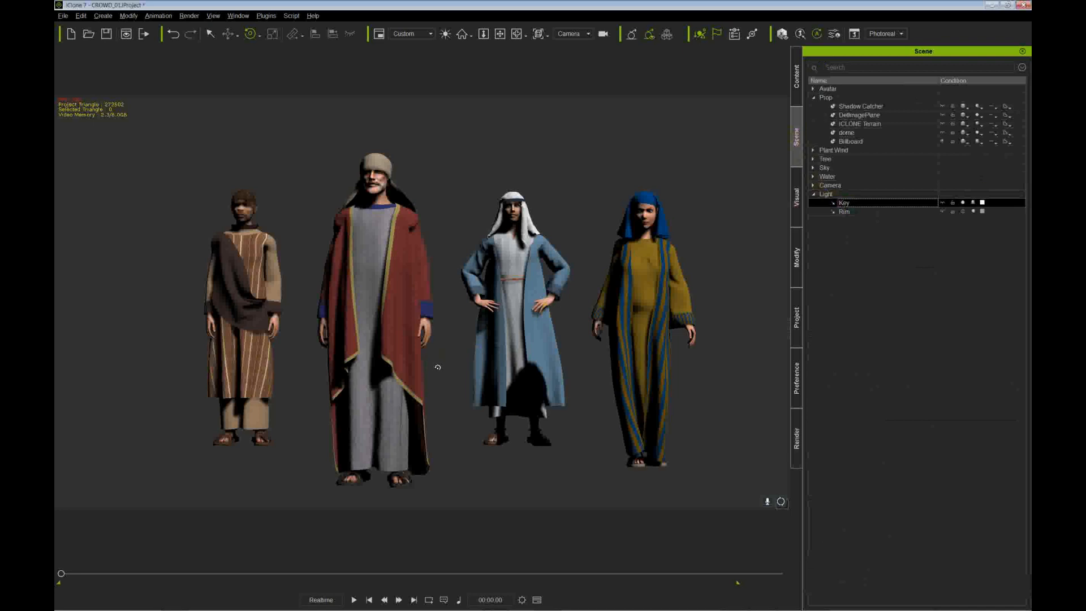
pyautogui.moveTo(462, 362)
pyautogui.mouseDown()
pyautogui.moveTo(476, 363)
pyautogui.moveTo(442, 361)
pyautogui.moveTo(461, 359)
pyautogui.moveTo(453, 364)
pyautogui.moveTo(463, 333)
pyautogui.moveTo(452, 333)
pyautogui.mouseUp()
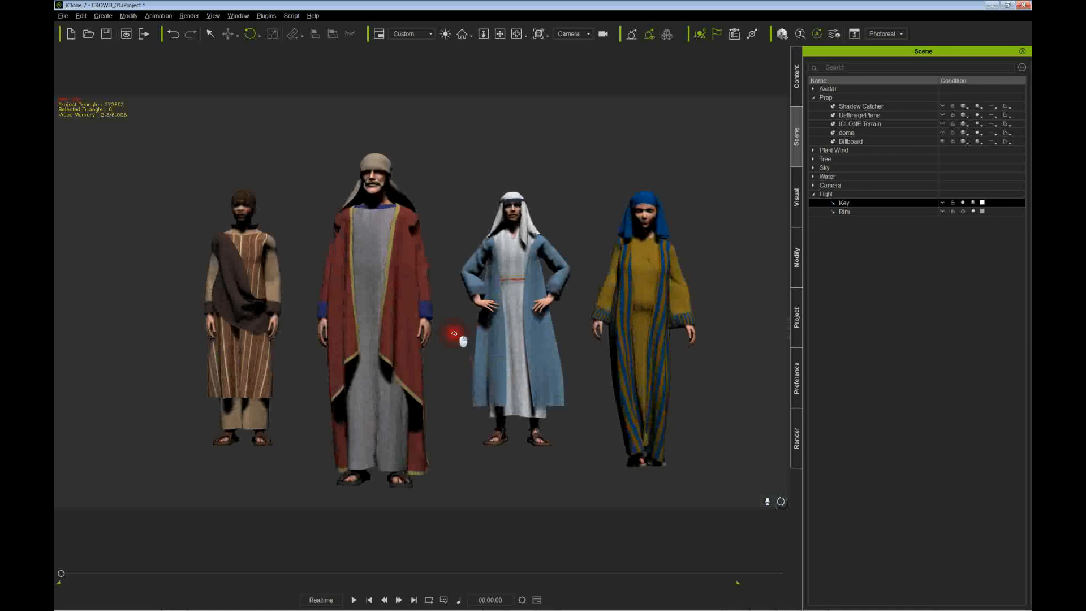
pyautogui.moveTo(455, 334); pyautogui.dragTo(460, 341)
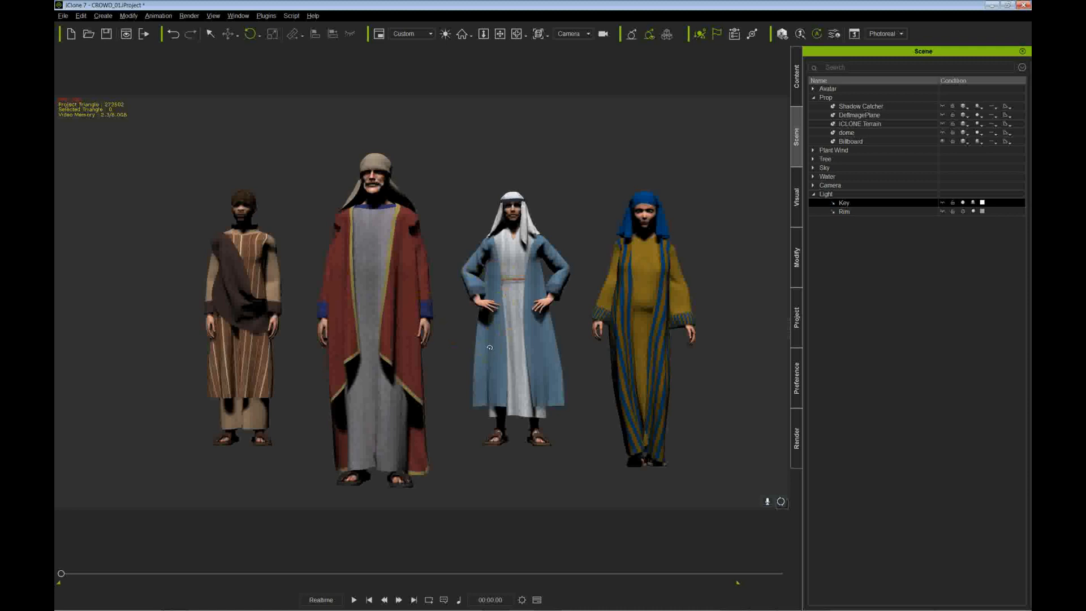
pyautogui.moveTo(463, 367); pyautogui.dragTo(465, 368)
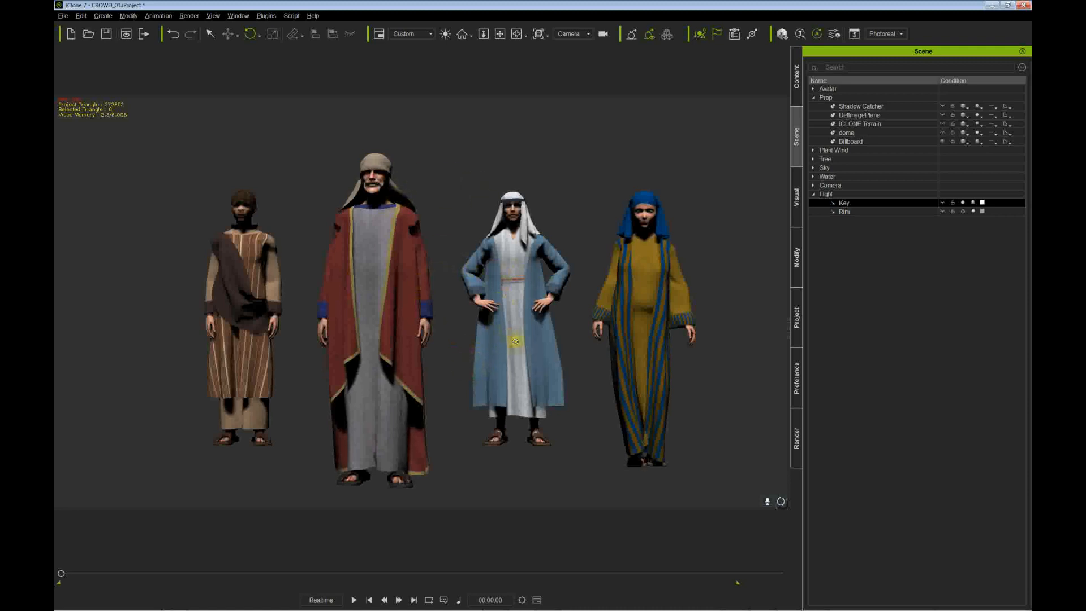
# - Set the video render format to WMV with maximum video quality and audio quality 1
pyautogui.click(797, 436)
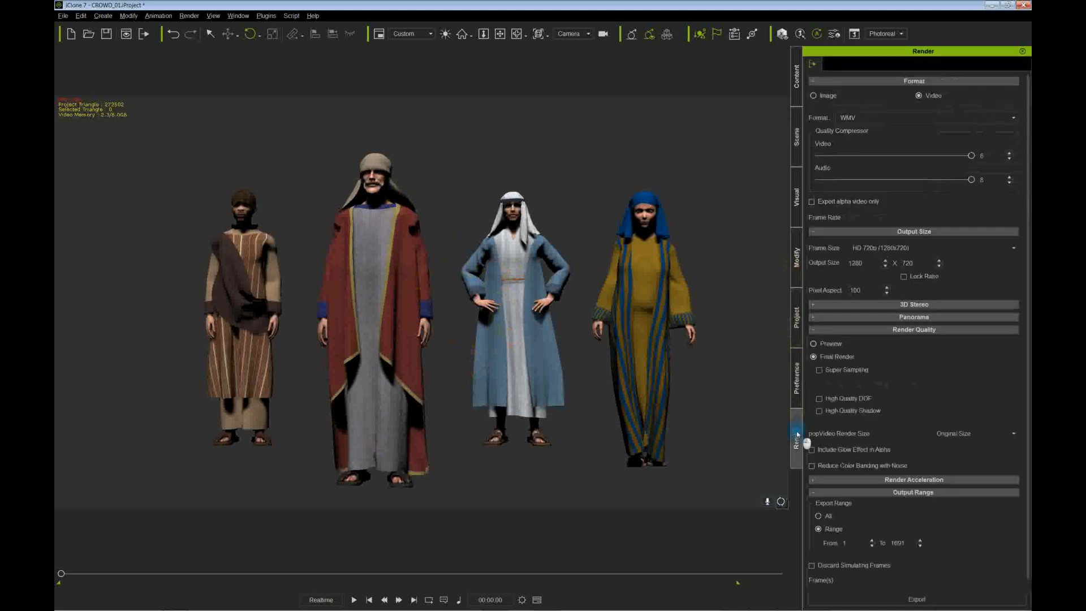
pyautogui.click(858, 119)
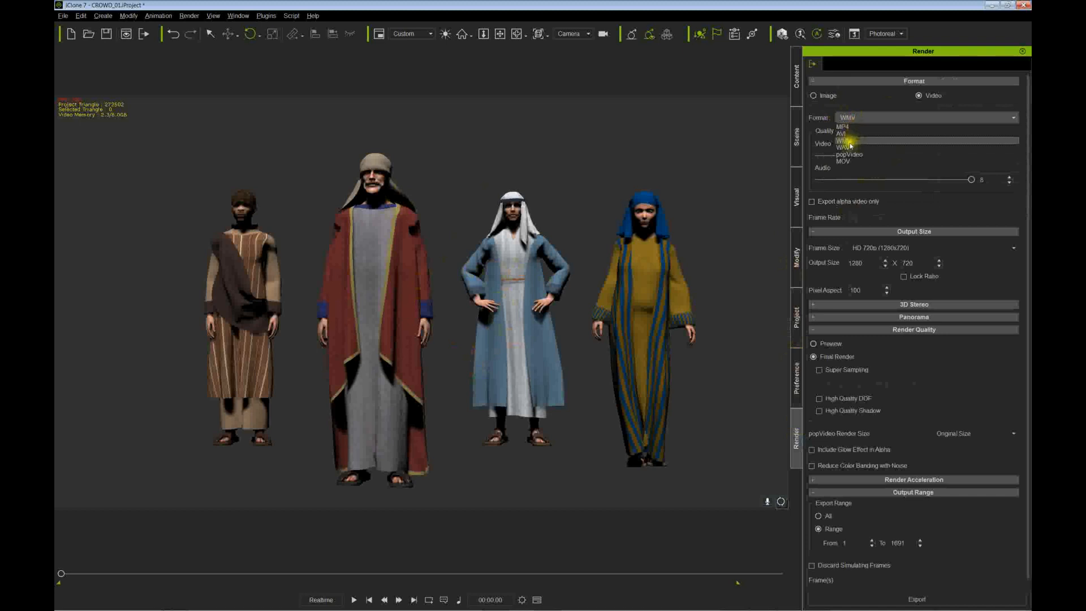
pyautogui.click(846, 141)
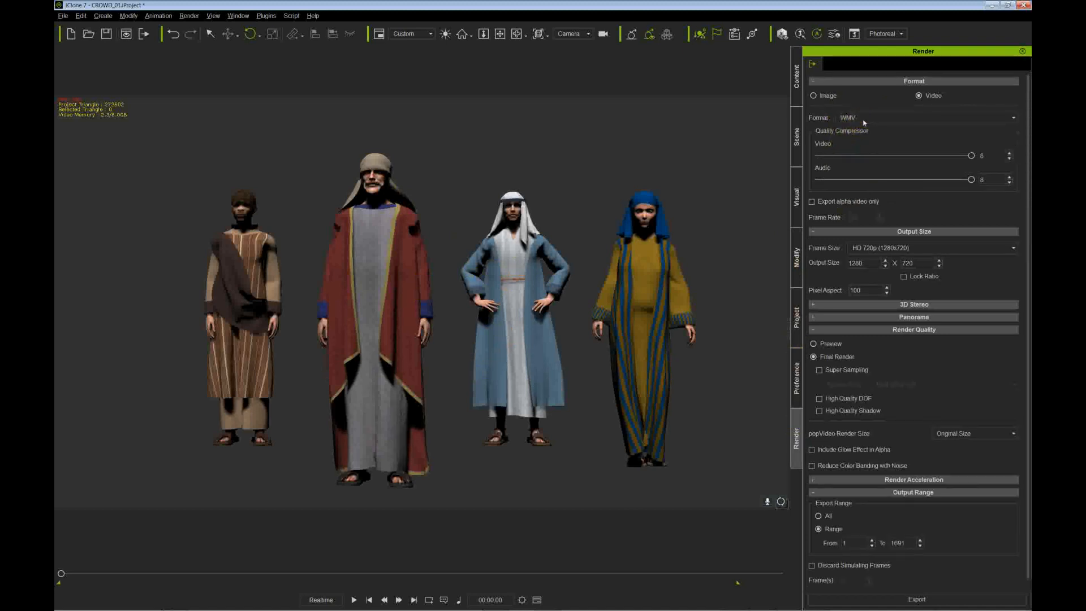
pyautogui.moveTo(878, 158); pyautogui.dragTo(975, 160)
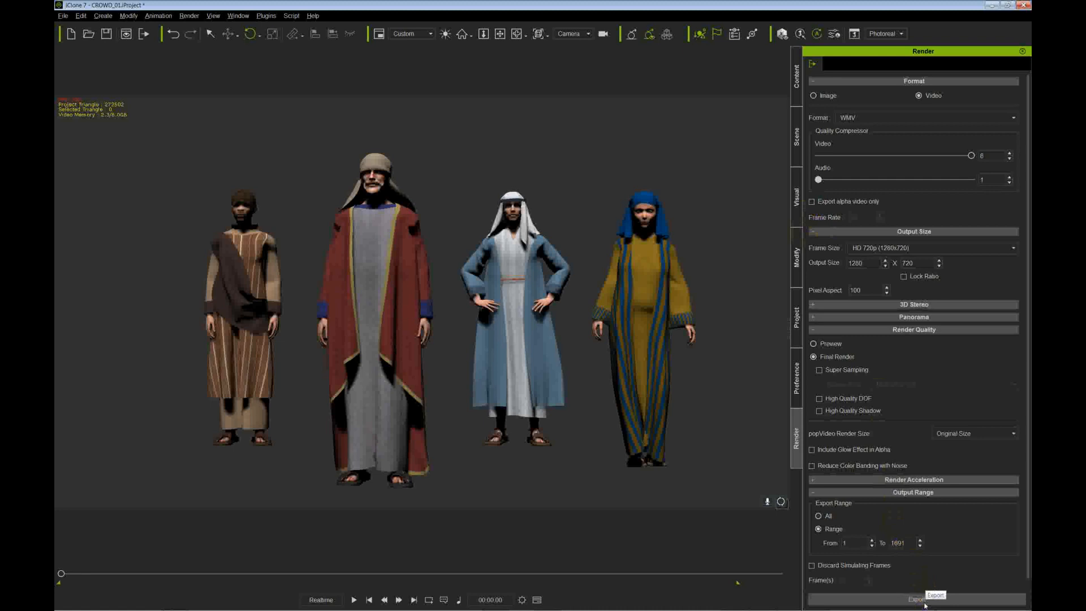
# - Export the character animation as CROWD_01.wmv into the WMV folder beside ALPHA.wmv
pyautogui.click(926, 601)
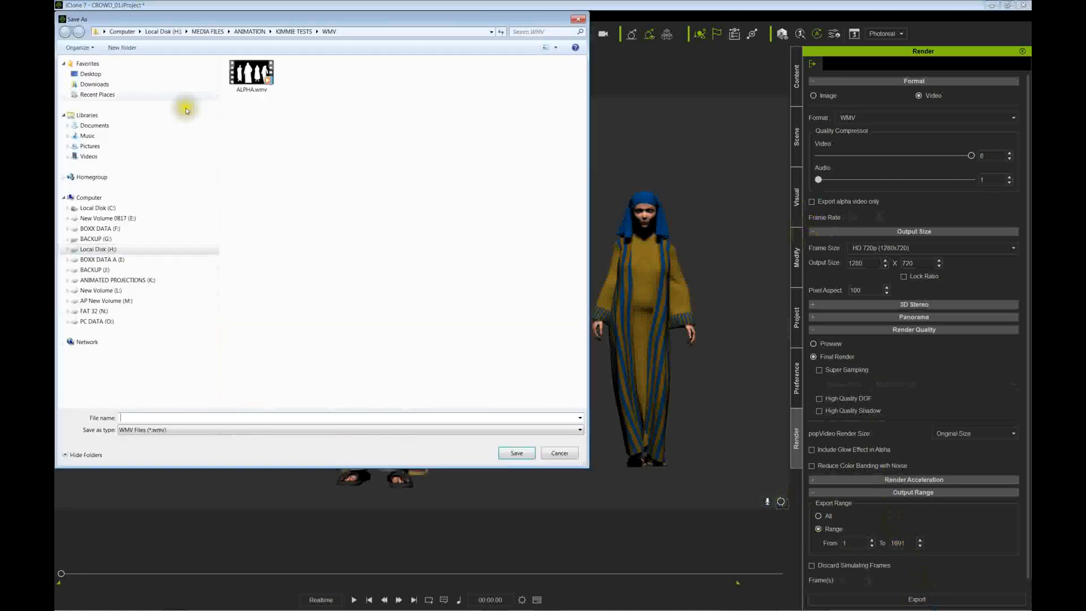
pyautogui.click(252, 72)
pyautogui.moveTo(275, 20); pyautogui.dragTo(353, 47)
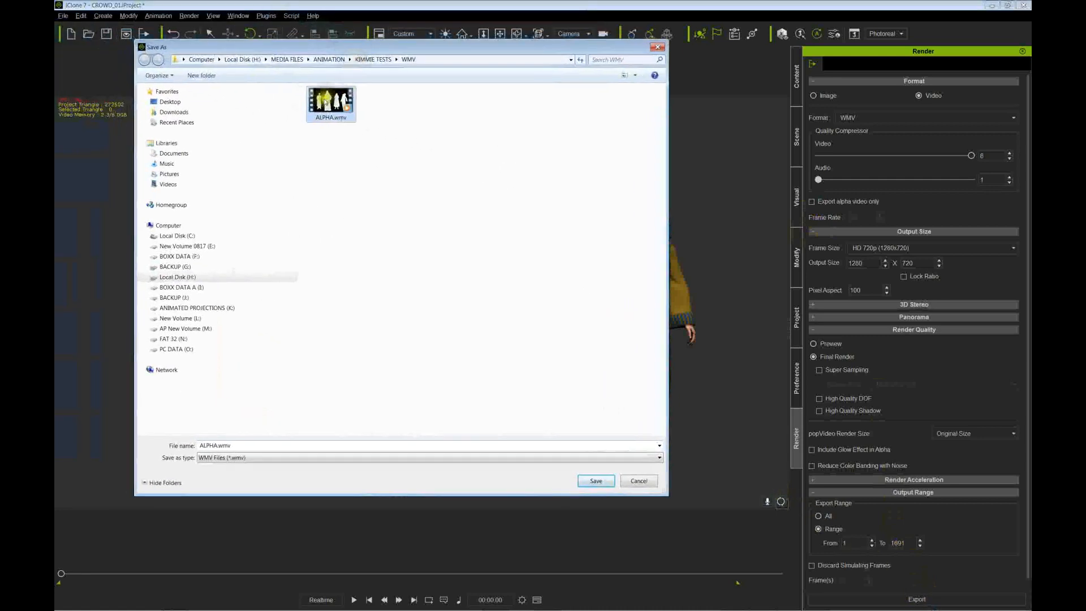
pyautogui.doubleClick(200, 445)
pyautogui.click(200, 445)
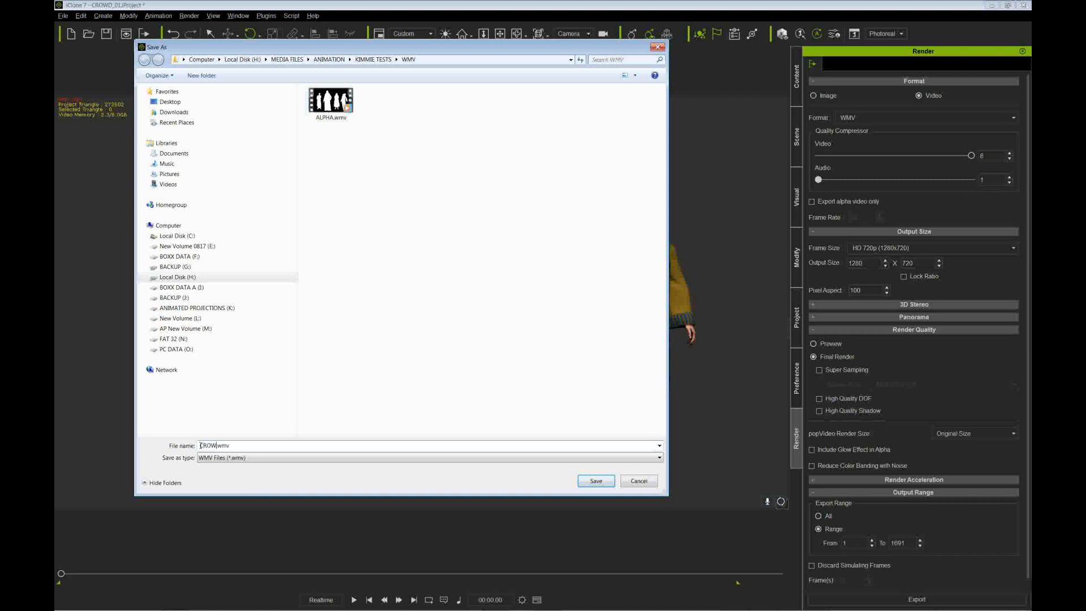
pyautogui.write('CROWD_01')
pyautogui.click(596, 481)
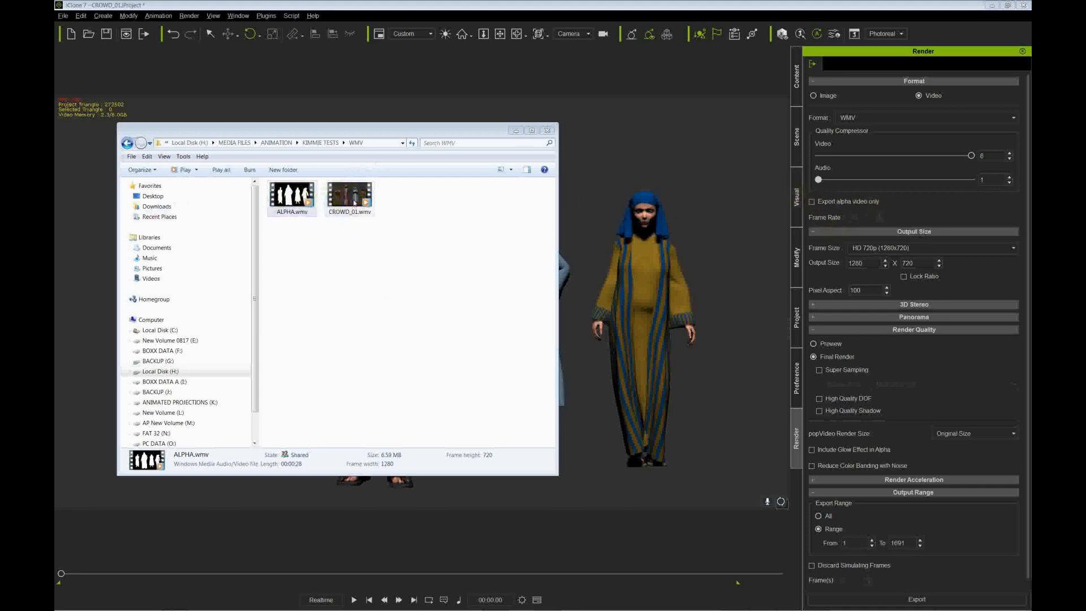
# - Bring CROWD_01.wmv from the file explorer into the scene as an image plane beside the characters
pyautogui.moveTo(429, 128); pyautogui.dragTo(247, 128)
pyautogui.click(164, 187)
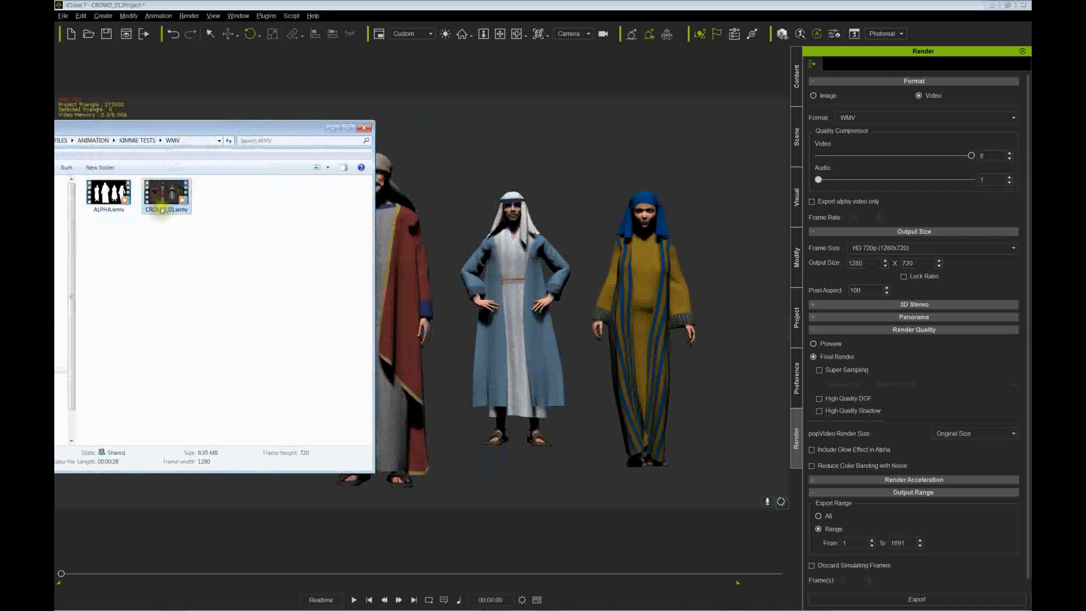
pyautogui.moveTo(166, 198); pyautogui.dragTo(715, 431)
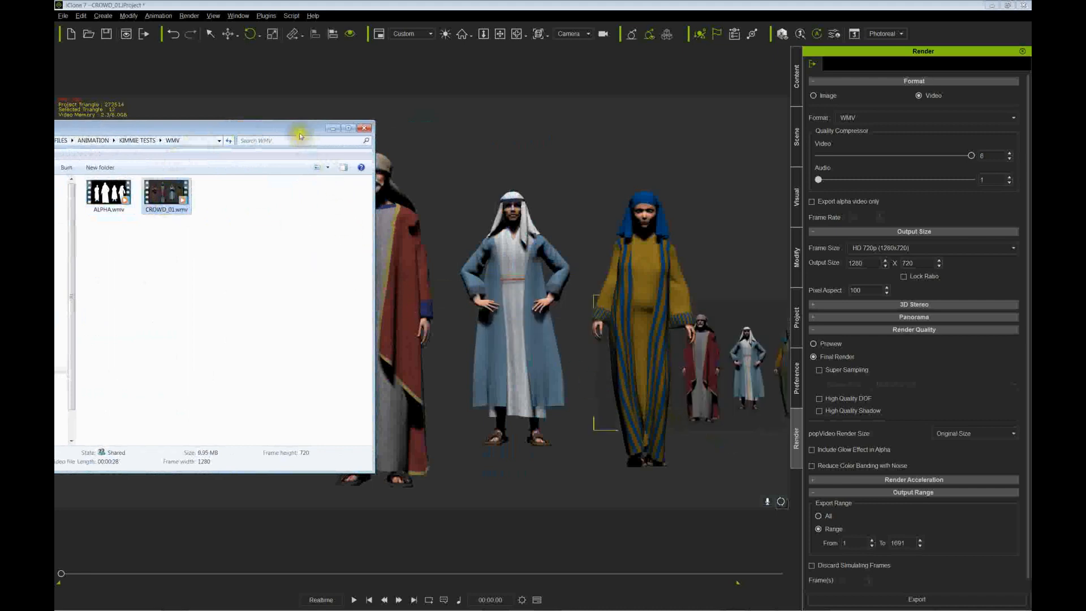
pyautogui.moveTo(294, 129); pyautogui.dragTo(263, 141)
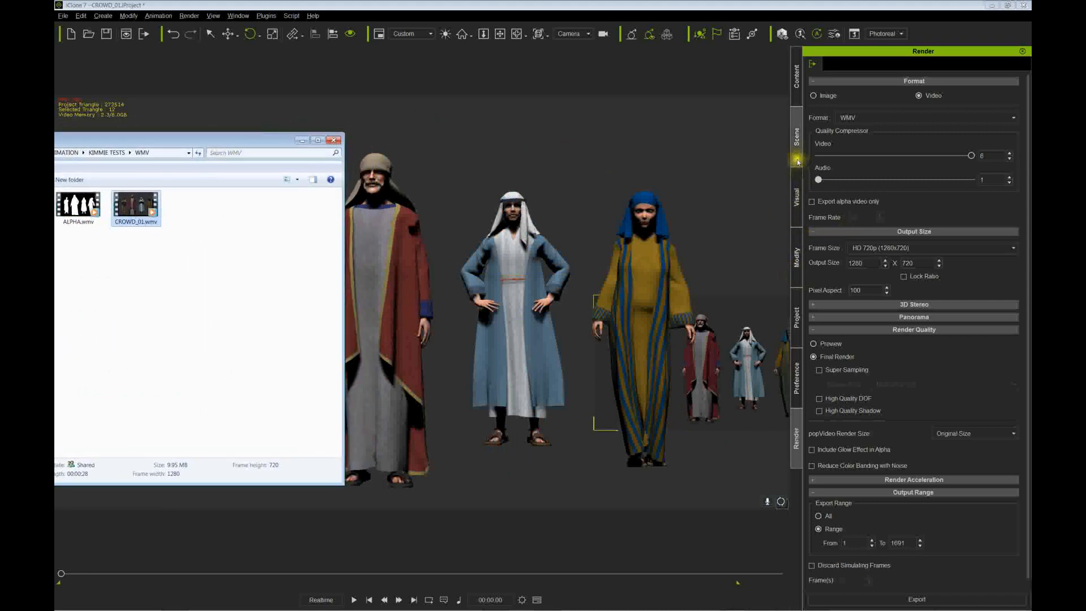
# - Apply ALPHA.wmv as the opacity map of the new image plane's material
pyautogui.click(797, 136)
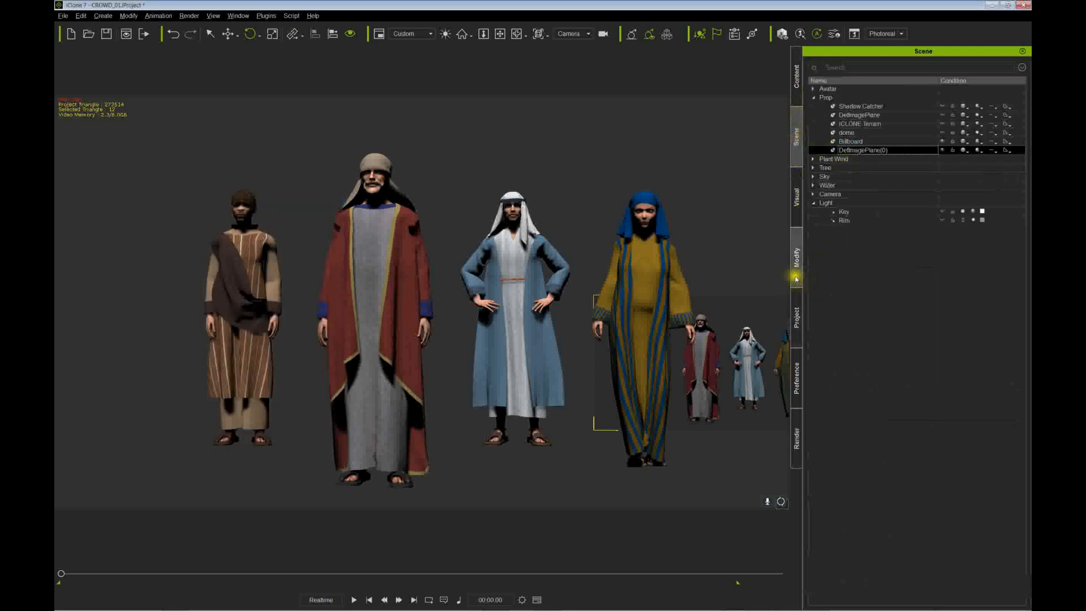
pyautogui.click(797, 259)
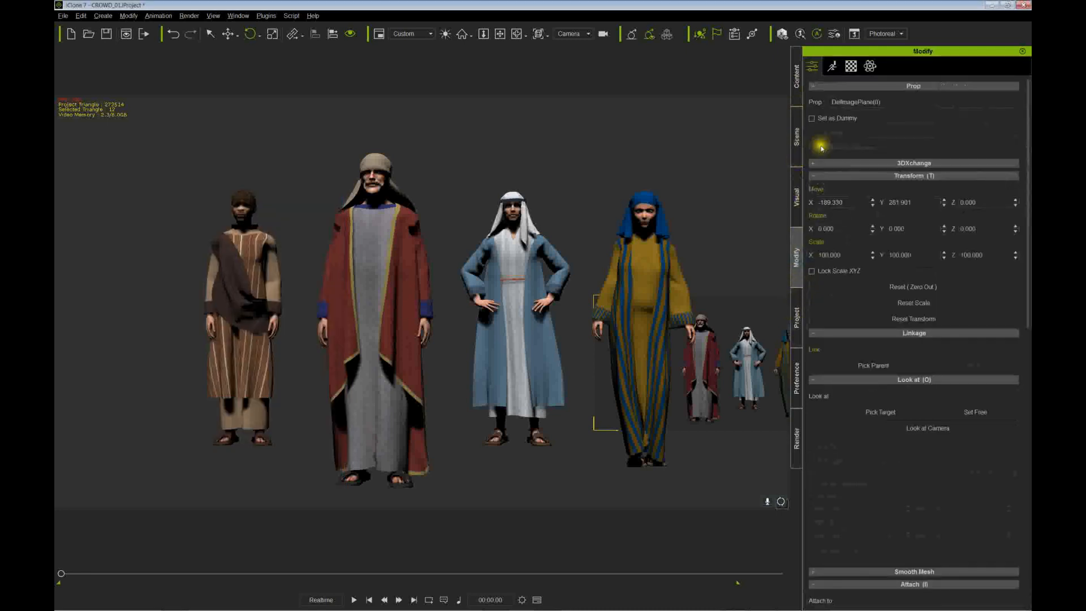
pyautogui.click(851, 66)
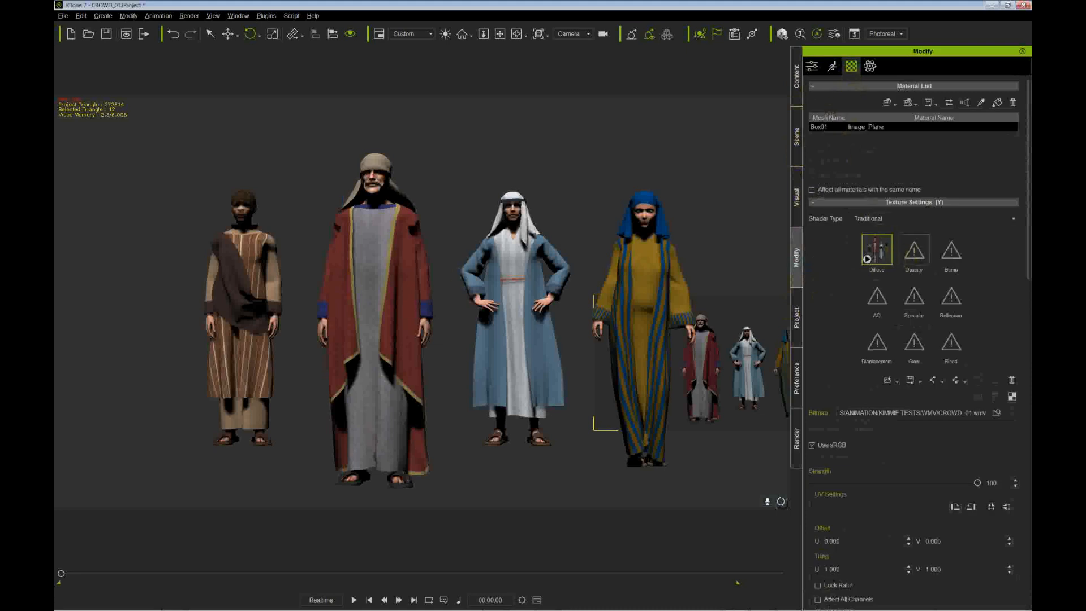
pyautogui.hotkey('alt', 'Tab')
pyautogui.click(85, 204)
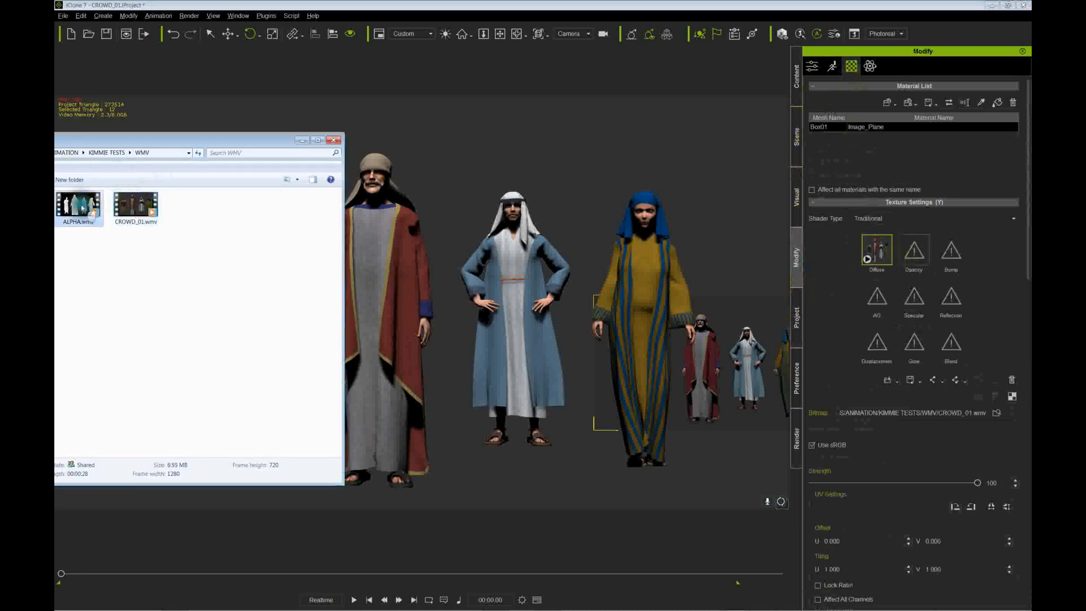
pyautogui.moveTo(78, 208); pyautogui.dragTo(916, 264)
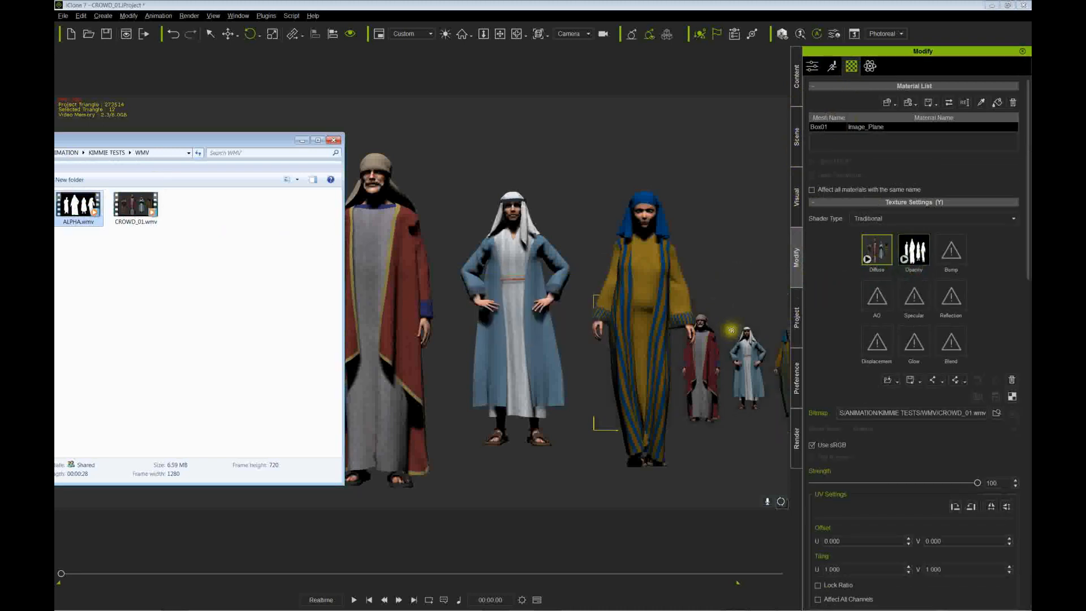
pyautogui.moveTo(218, 141); pyautogui.dragTo(54, 141)
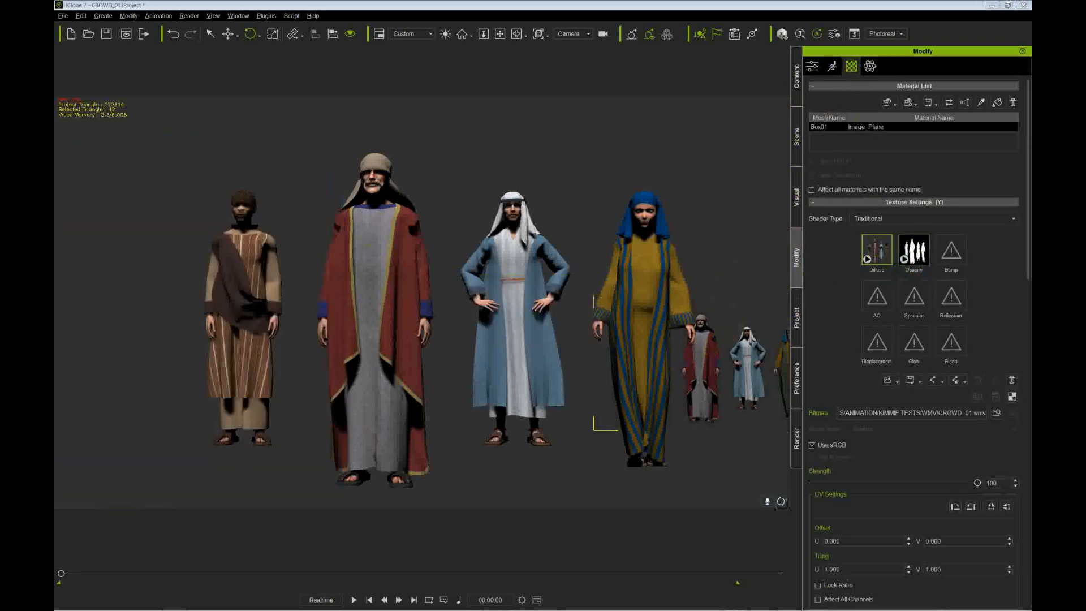
# - Move the image plane in front of the original characters and briefly play the animation to compare them
pyautogui.click(687, 361)
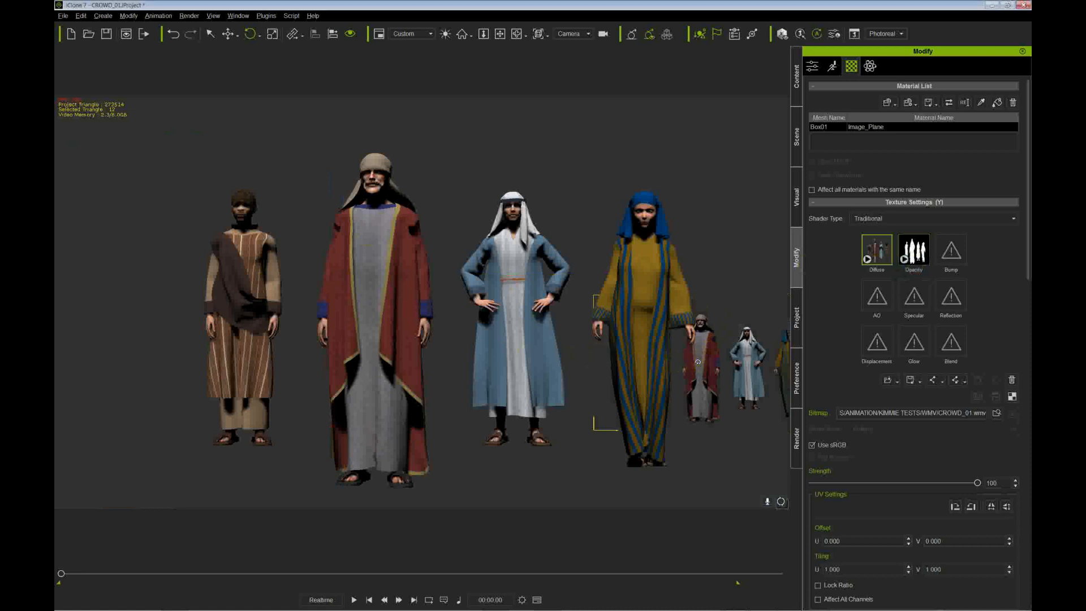
pyautogui.moveTo(706, 362); pyautogui.dragTo(520, 418)
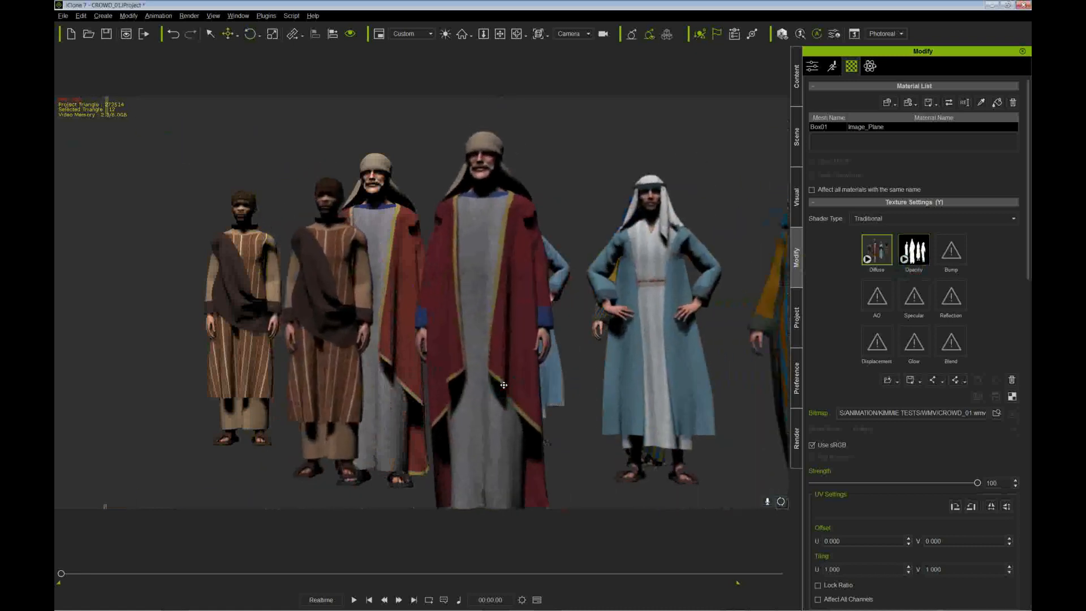
pyautogui.press('space')
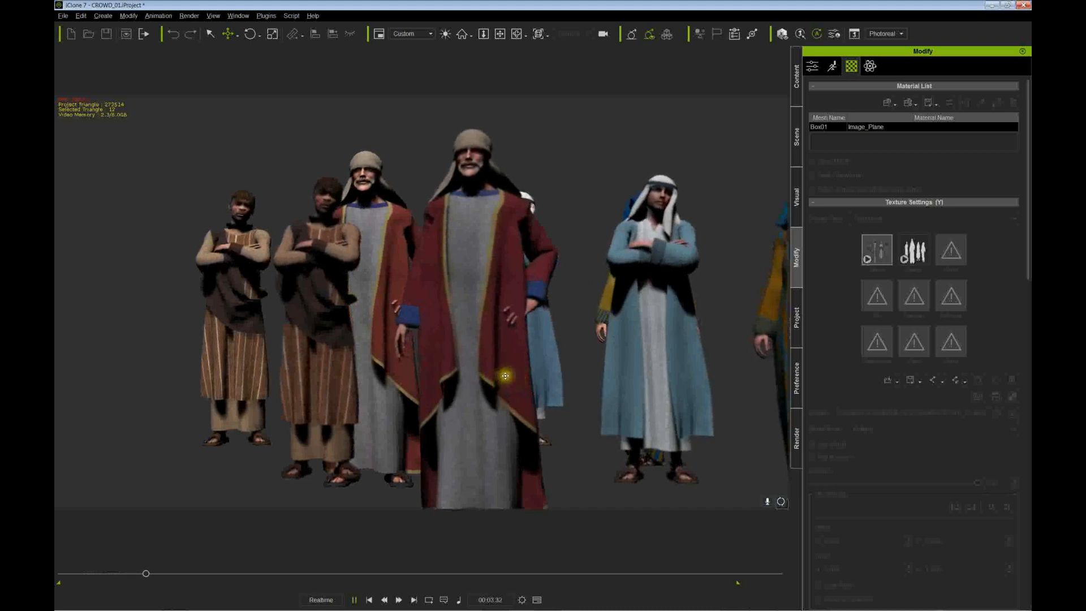
pyautogui.press('space')
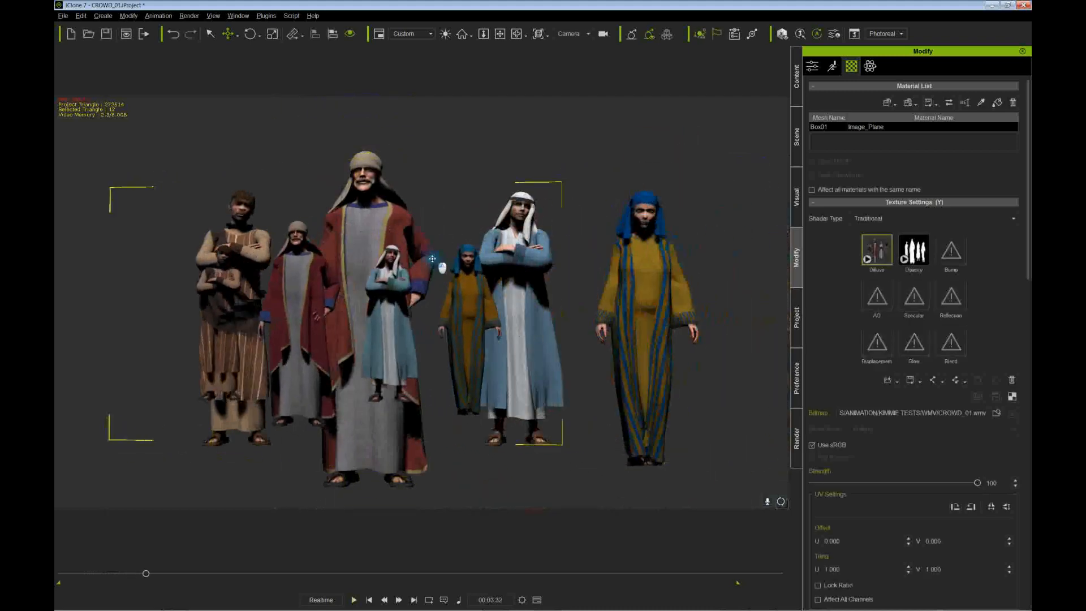
# - Move the crowd image plane behind the original characters, enlarge it, and play the animation
pyautogui.moveTo(432, 258); pyautogui.dragTo(376, 281)
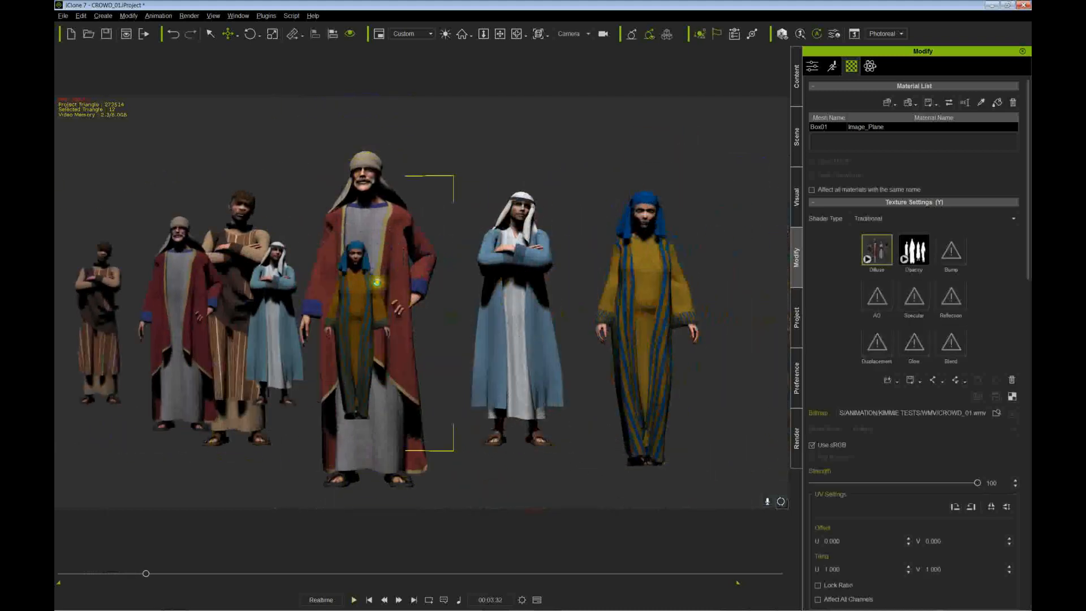
pyautogui.rightClick(185, 292)
pyautogui.click(237, 434)
pyautogui.press('r')
pyautogui.moveTo(329, 328); pyautogui.dragTo(298, 281)
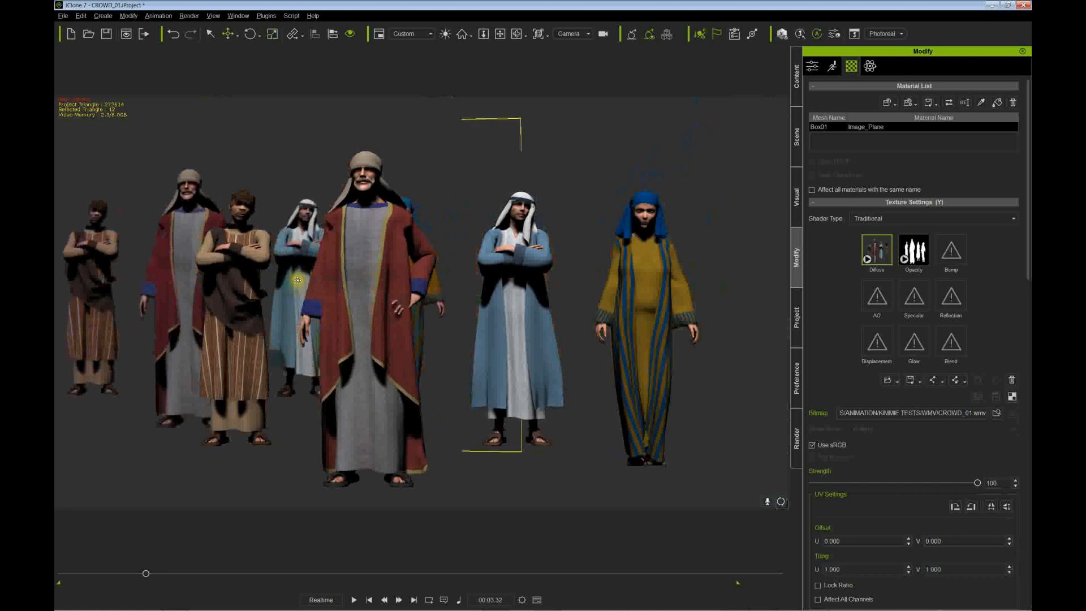
pyautogui.press('space')
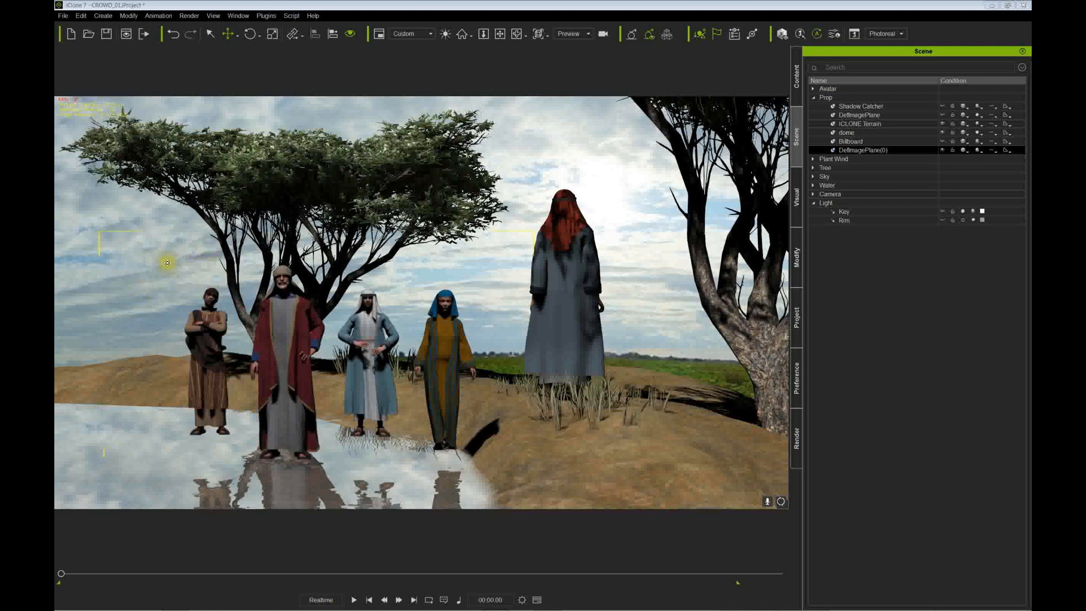
# - Move the crowd image plane off the water onto the bank near the tree and inspect it edge-on
pyautogui.moveTo(242, 335); pyautogui.dragTo(316, 271)
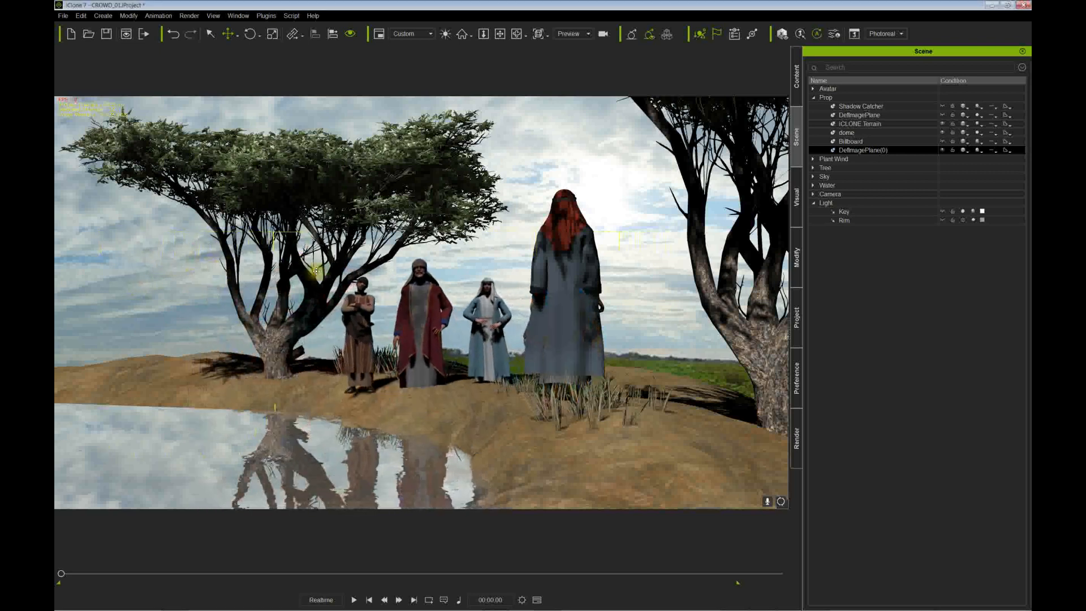
pyautogui.moveTo(376, 306); pyautogui.dragTo(444, 324, button='right')
pyautogui.scroll(5, 427, 324)
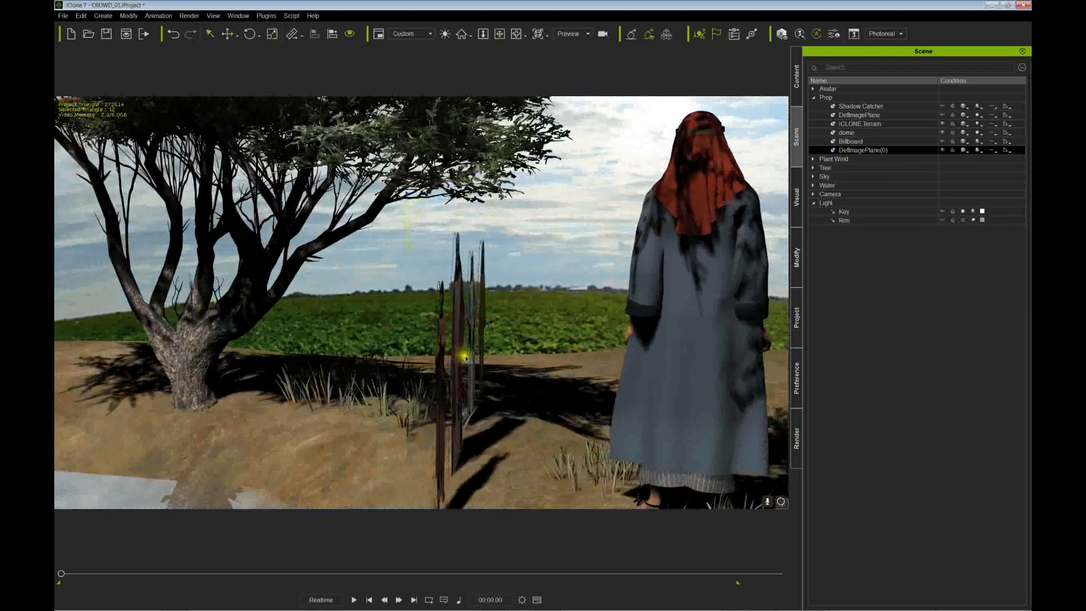
pyautogui.scroll(-8, 450, 307)
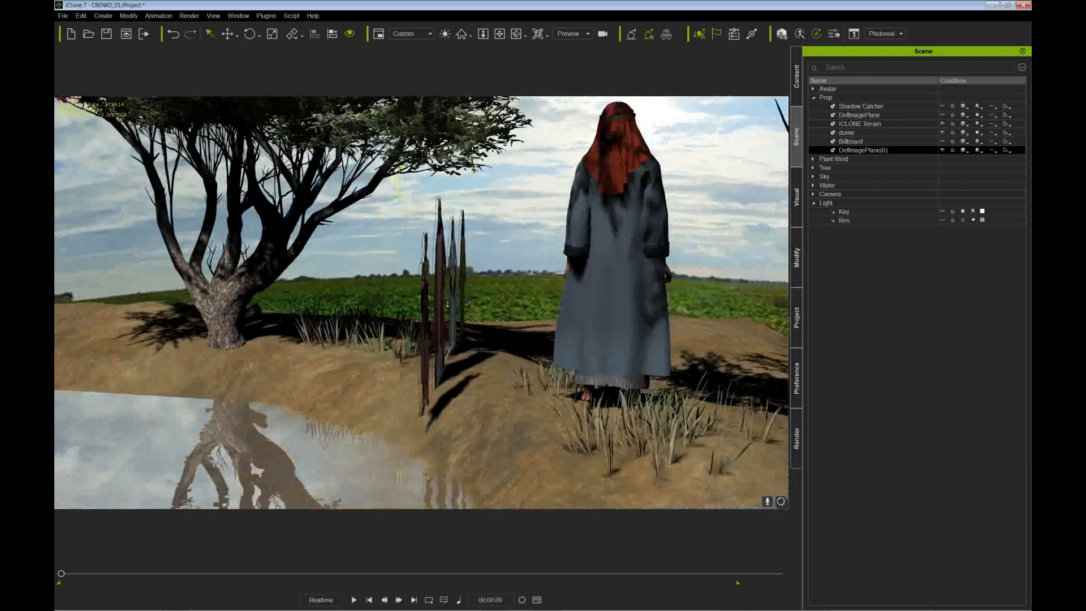
# - Turn the crowd image plane so it faces the camera behind the woman in the red headscarf
pyautogui.click(444, 308)
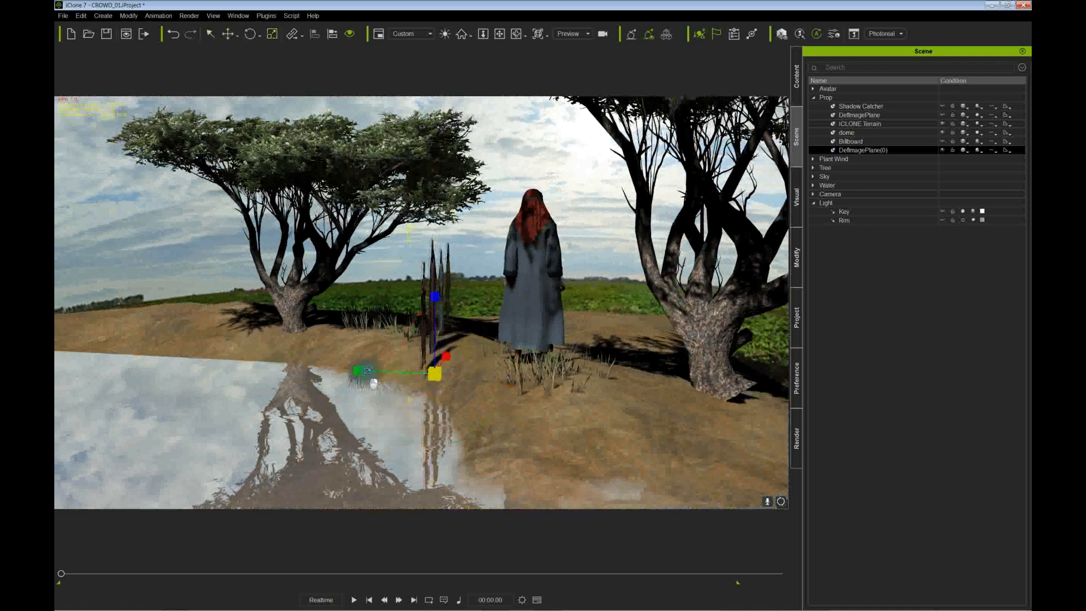
pyautogui.press('x')
pyautogui.scroll(6, 365, 333)
pyautogui.scroll(-3, 344, 323)
pyautogui.moveTo(344, 323)
pyautogui.mouseDown()
pyautogui.moveTo(381, 319)
pyautogui.moveTo(357, 319)
pyautogui.mouseUp()
pyautogui.press('w')
pyautogui.click(387, 320)
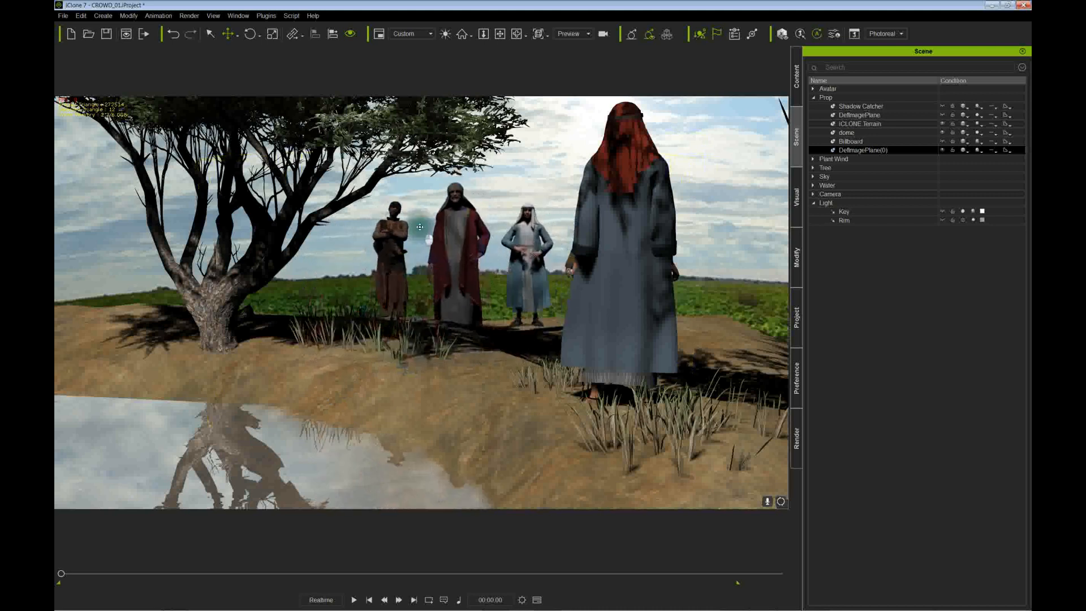
# - Reposition the crowd image plane on the bank between the tree and the woman, with its feet on the ground
pyautogui.moveTo(427, 232); pyautogui.dragTo(461, 258)
pyautogui.moveTo(462, 258); pyautogui.dragTo(442, 279, button='right')
pyautogui.moveTo(502, 308); pyautogui.dragTo(521, 246, button='right')
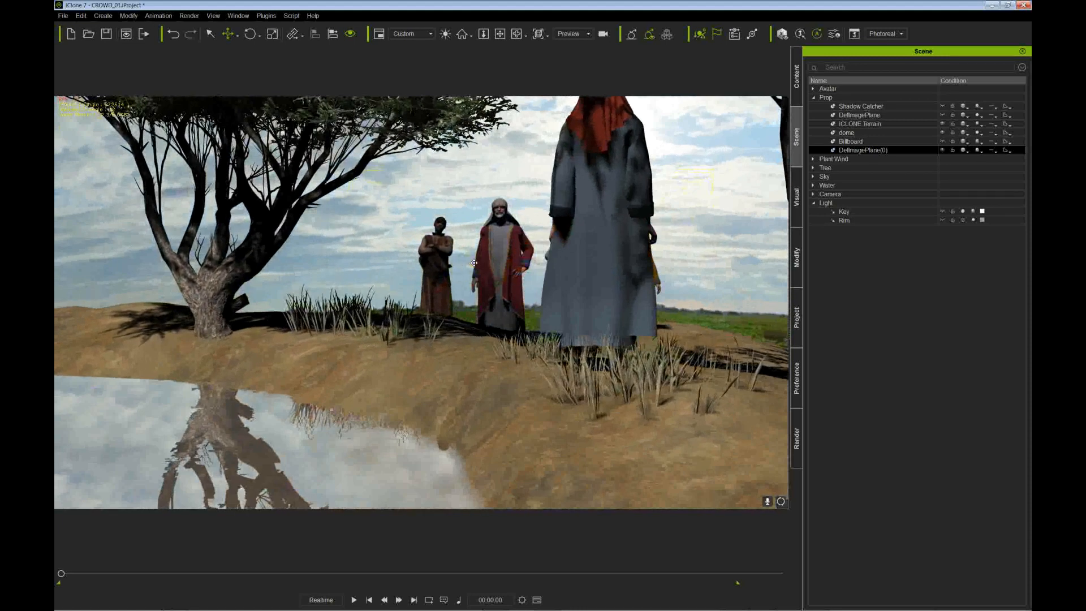
pyautogui.moveTo(474, 262); pyautogui.dragTo(443, 252)
pyautogui.moveTo(443, 252); pyautogui.dragTo(441, 255, button='right')
pyautogui.moveTo(446, 254); pyautogui.dragTo(447, 258)
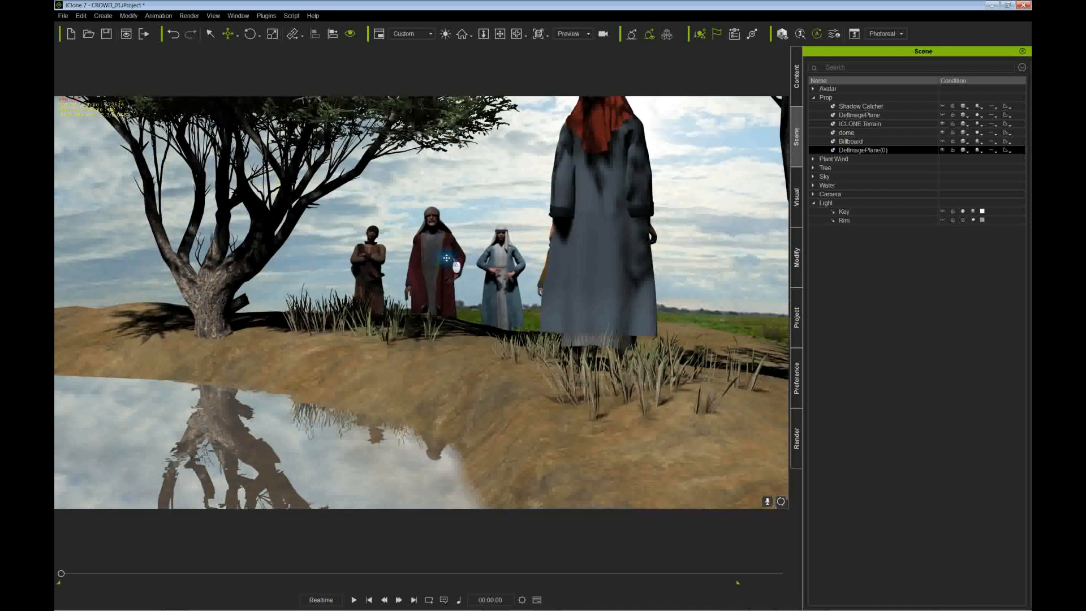
pyautogui.moveTo(472, 270); pyautogui.dragTo(436, 299, button='middle')
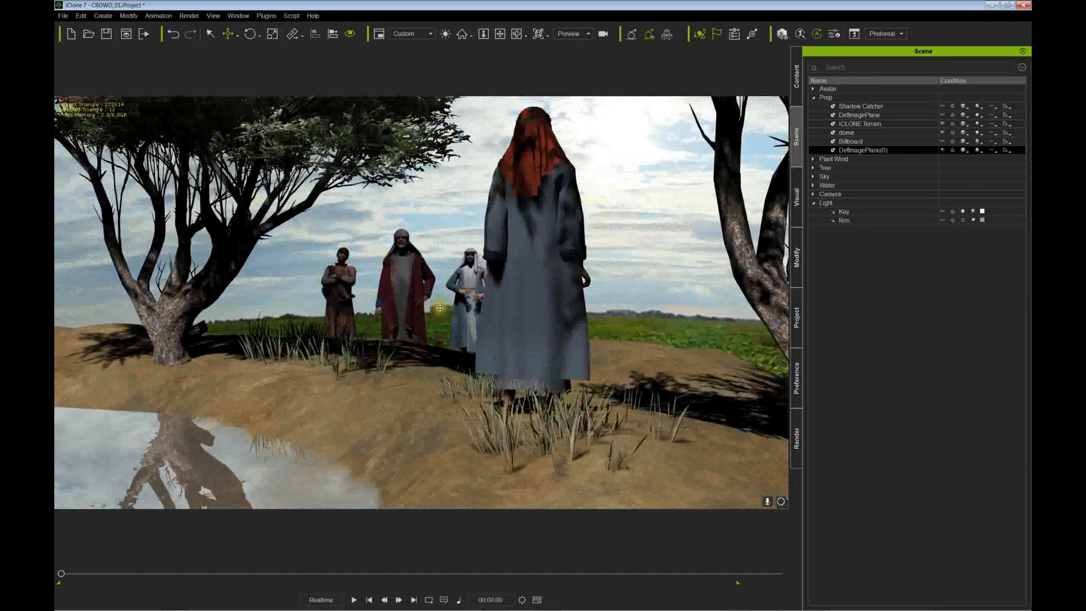
# - Play the composited outdoor scene, return to the first frame, and open the render settings
pyautogui.press('space')
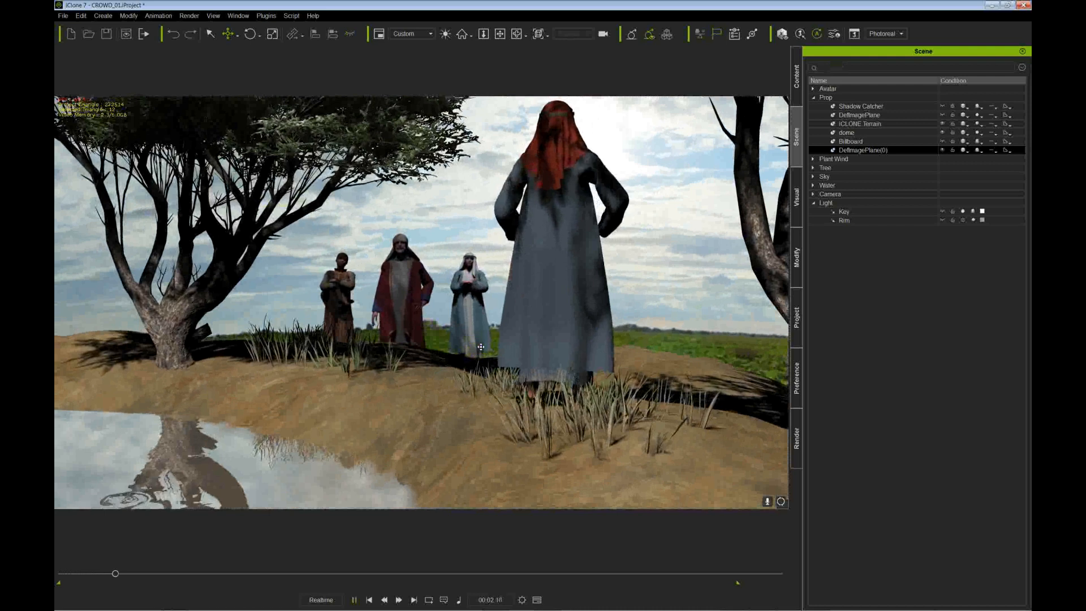
pyautogui.click(369, 599)
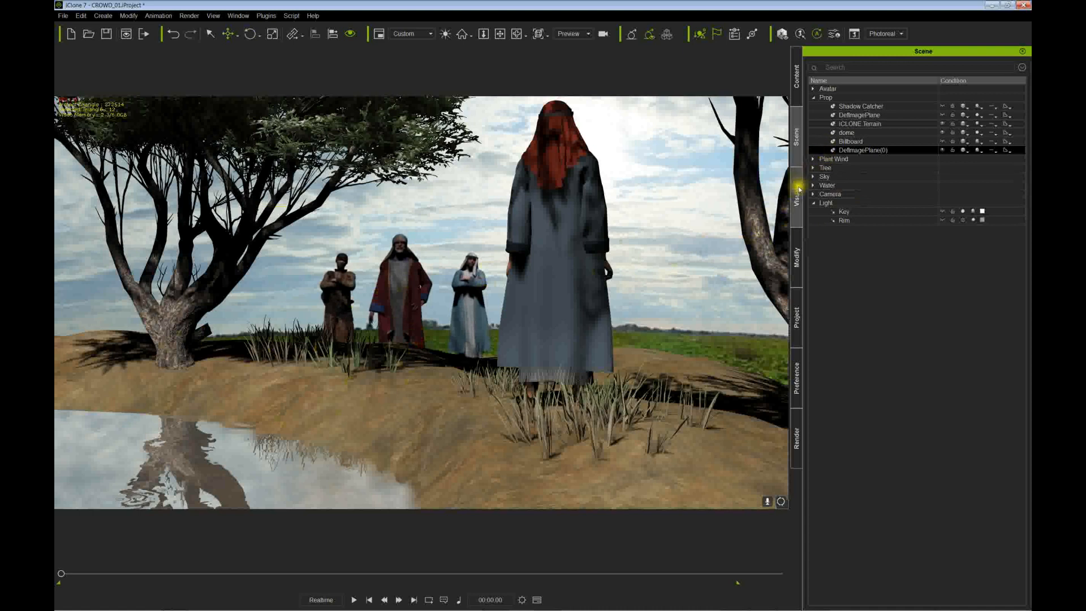
pyautogui.click(798, 418)
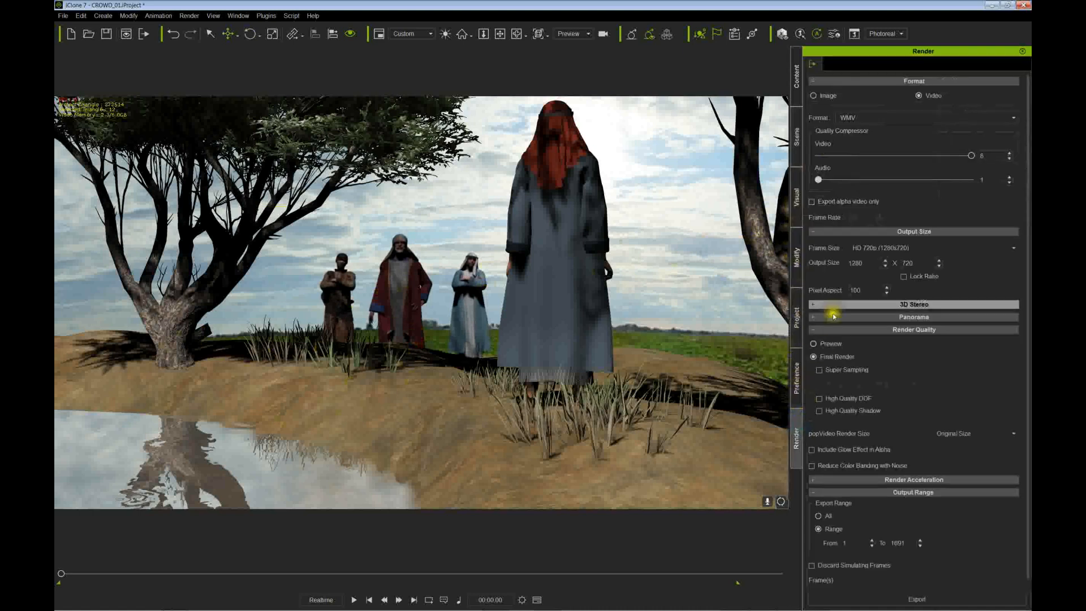